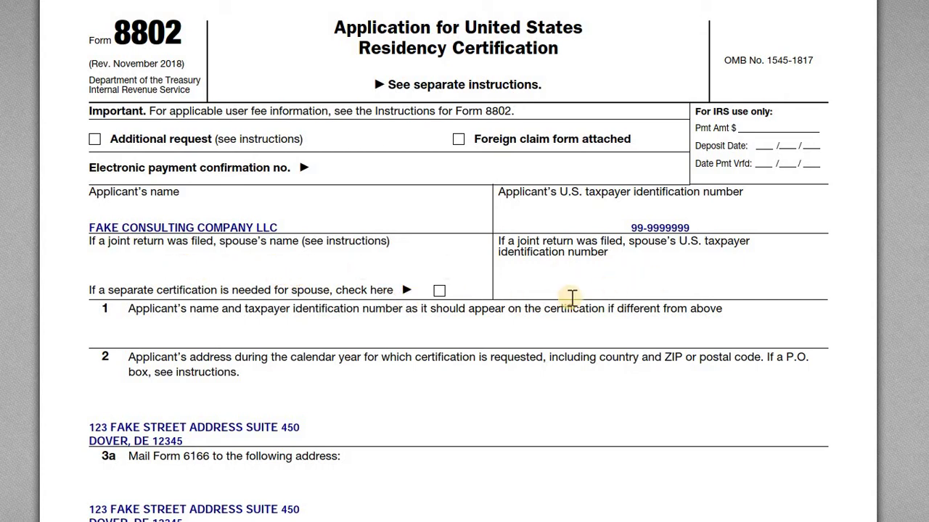
Review page 1 of Form 8802, from the applicant name and address fields through the line 4 applicant type checkboxes.
scroll(572, 297, down, 3)
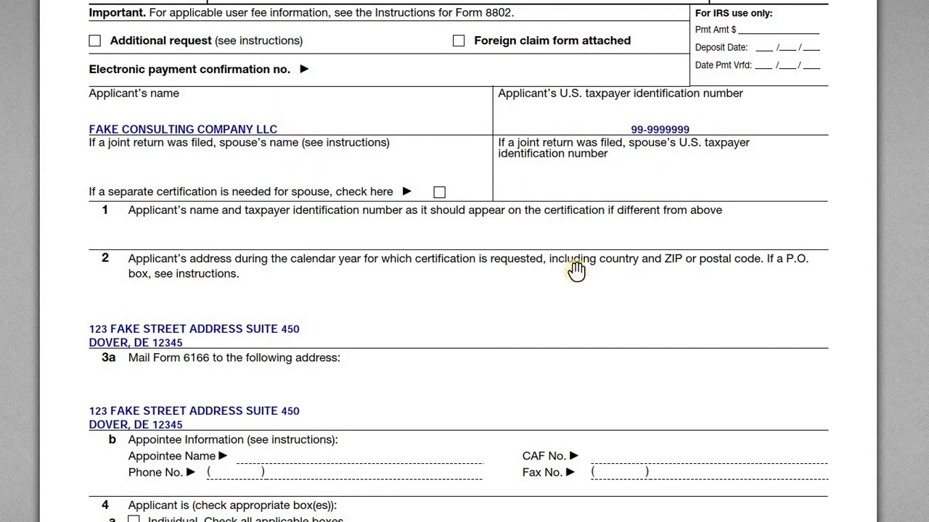
scroll(576, 270, down, 1)
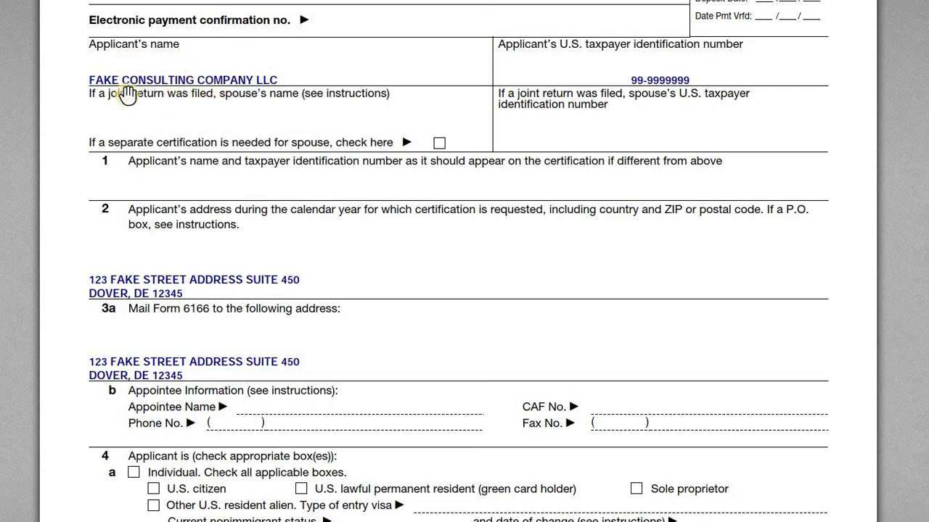
scroll(399, 238, down, 3)
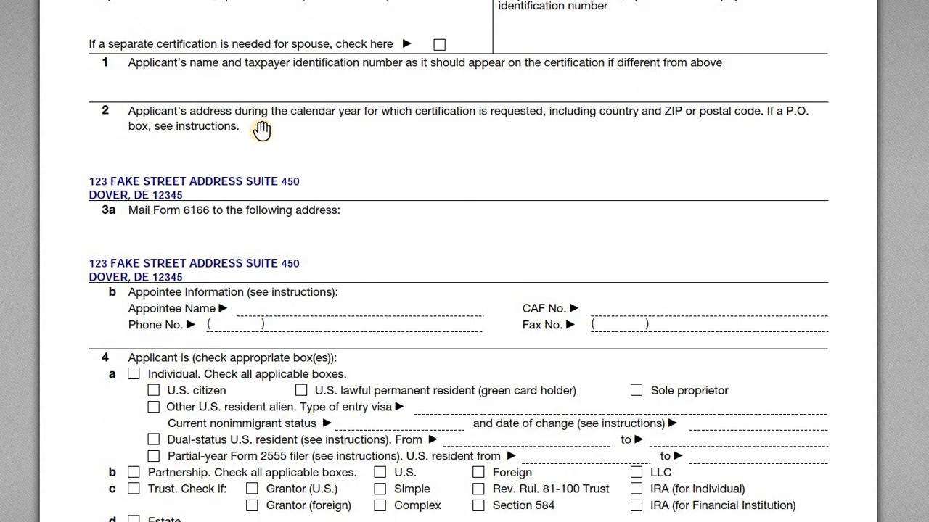
scroll(290, 160, down, 1)
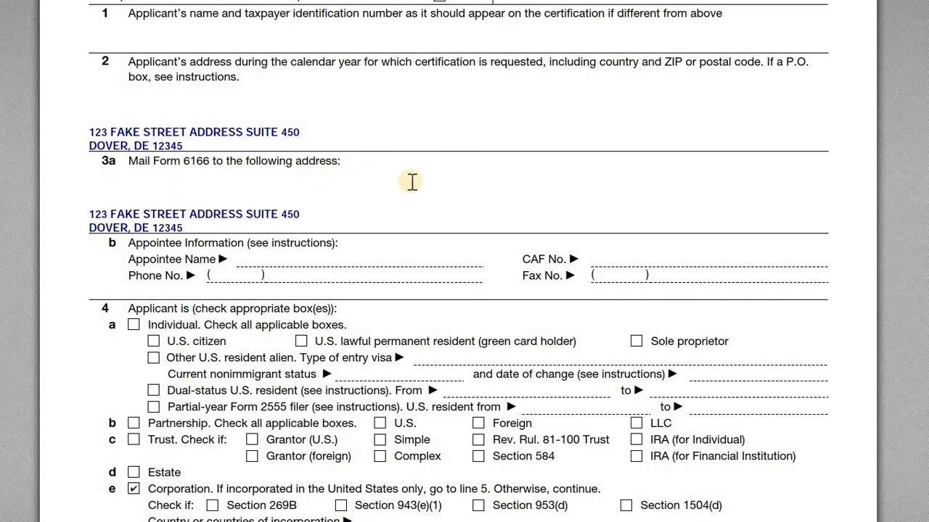
scroll(431, 178, down, 1)
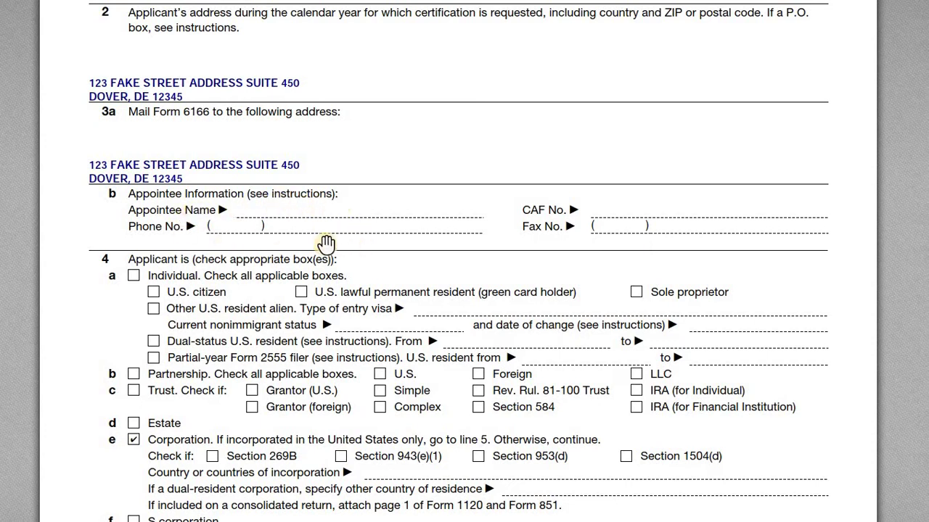
scroll(421, 225, down, 3)
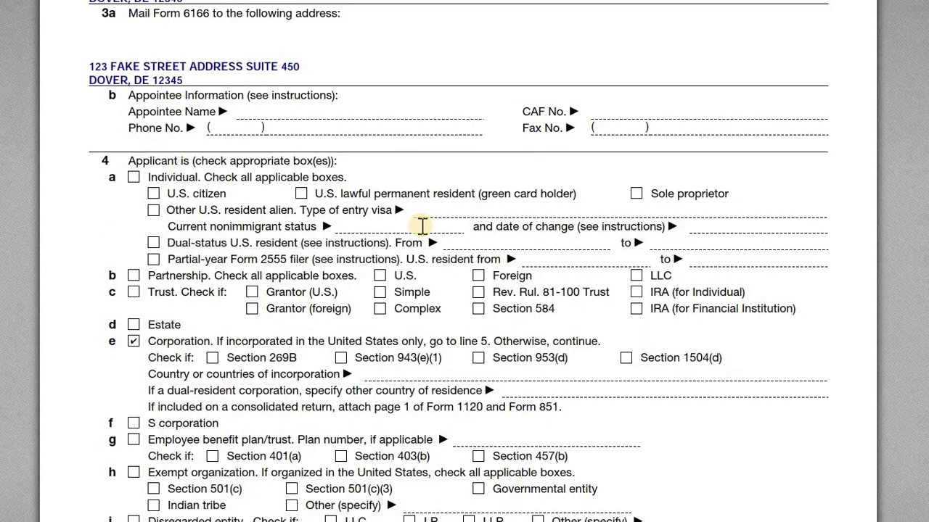
scroll(404, 264, down, 2)
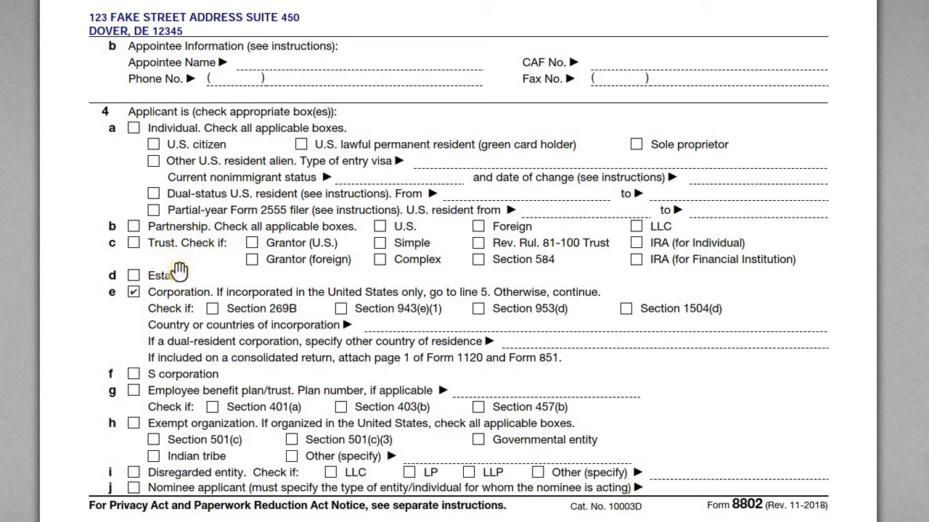
scroll(202, 268, down, 3)
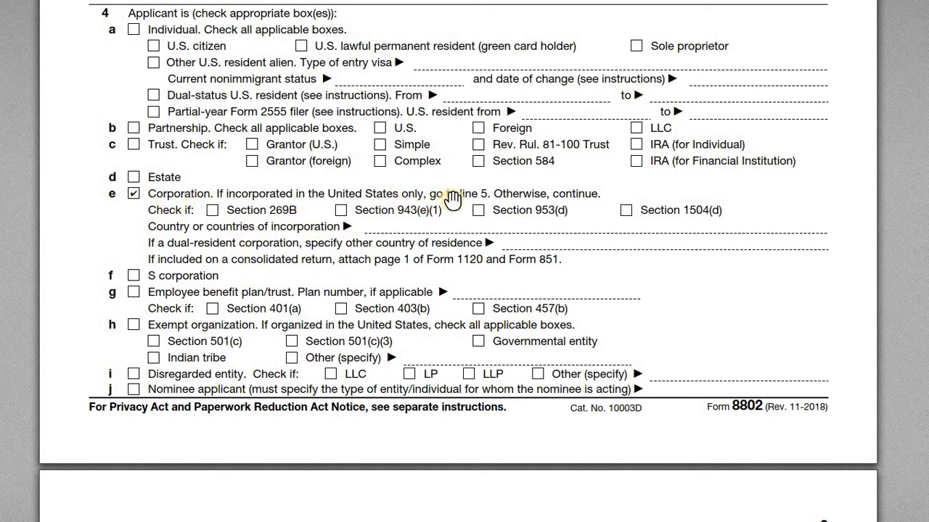
scroll(470, 229, down, 1)
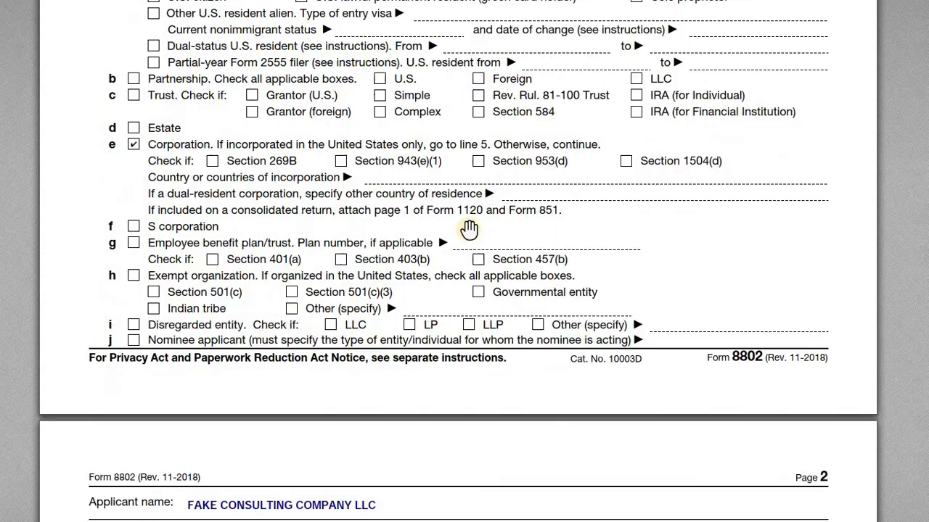
Examine page 2 of Form 8802, covering lines 5 to 10 and the signature block.
scroll(469, 229, down, 5)
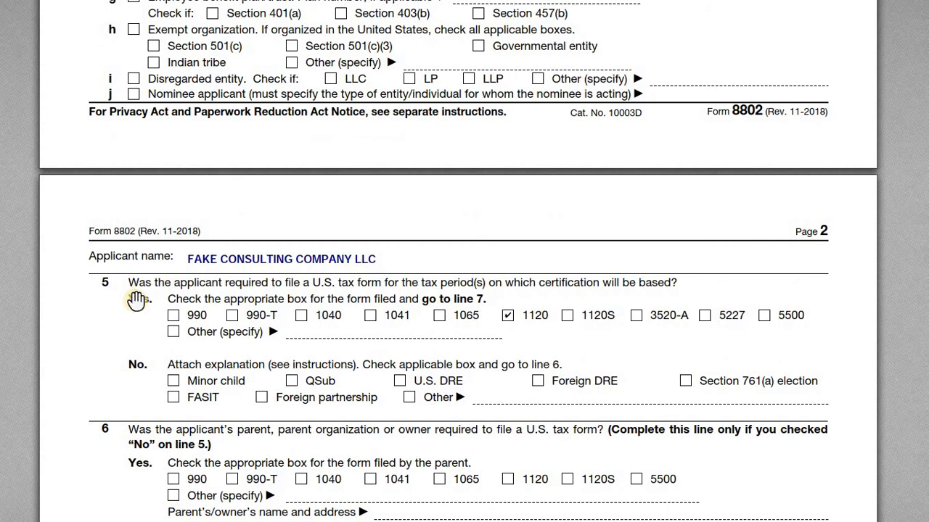
scroll(185, 305, down, 1)
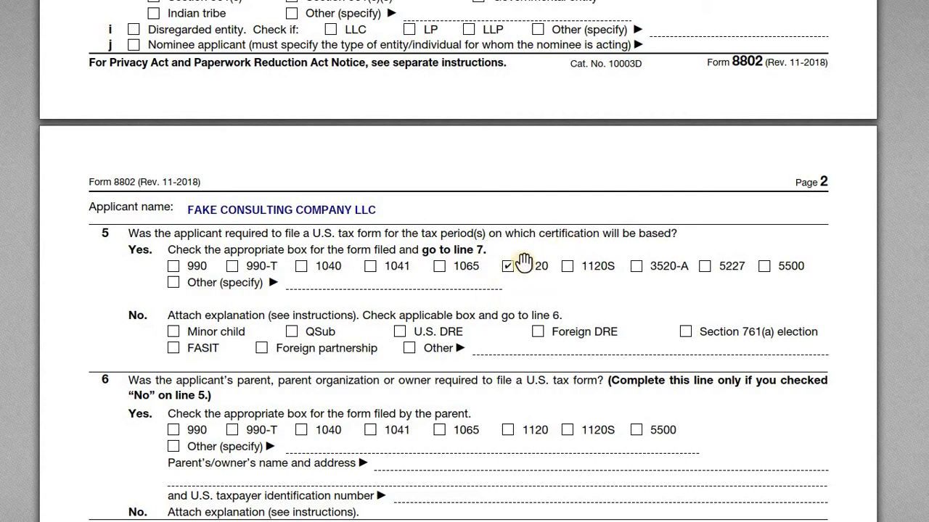
scroll(524, 262, down, 3)
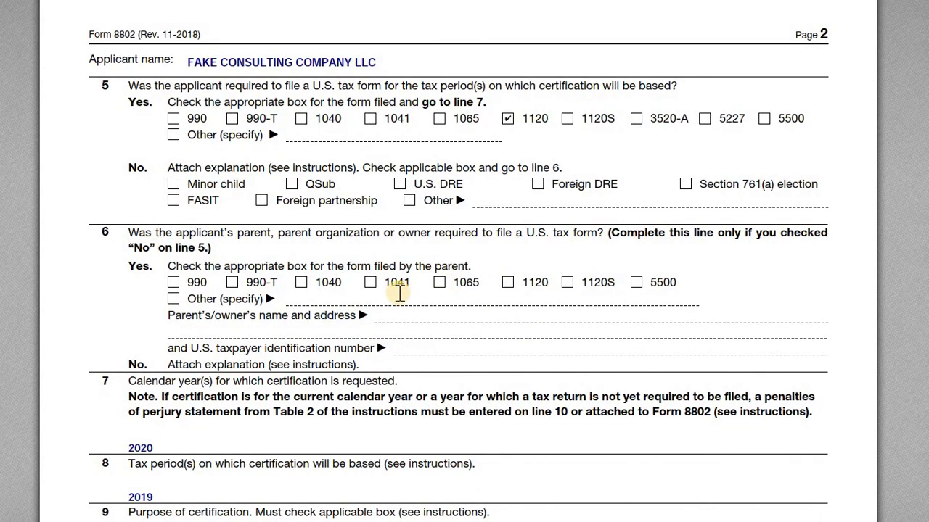
scroll(399, 285, down, 1)
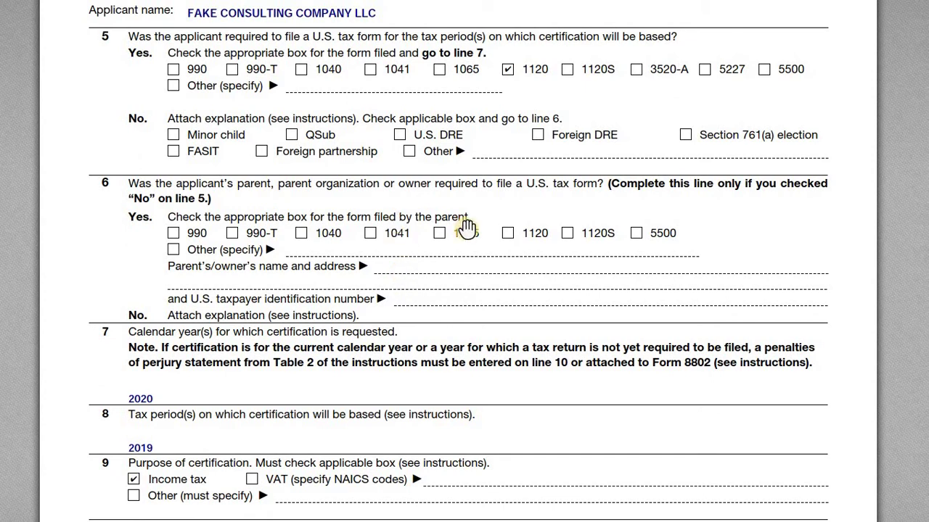
scroll(471, 263, down, 2)
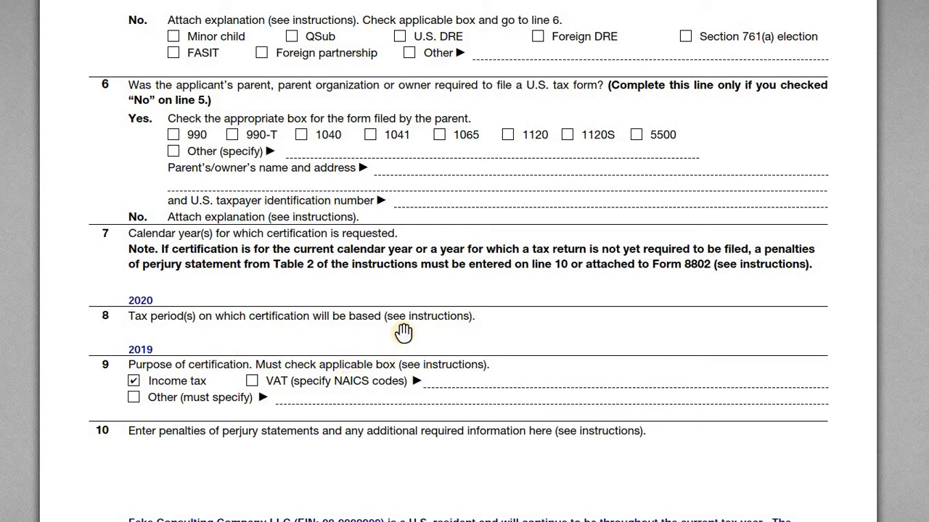
scroll(404, 332, down, 3)
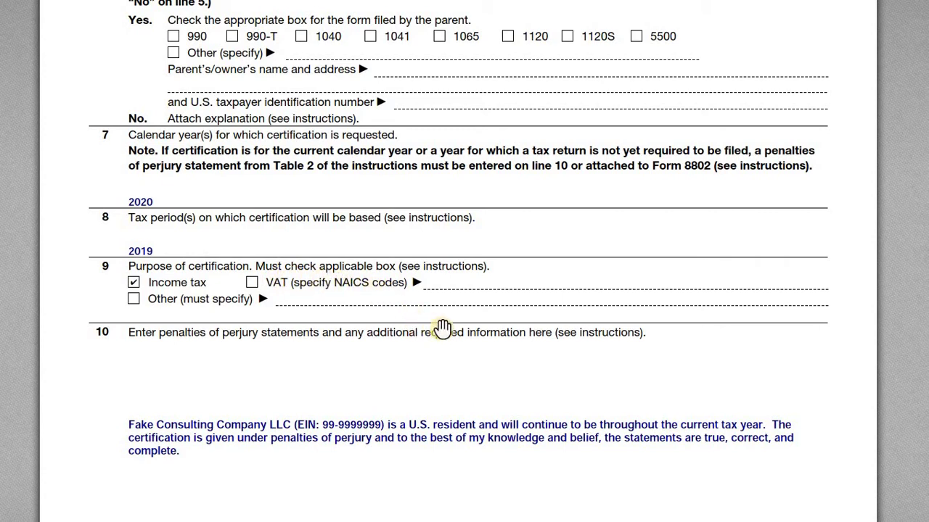
scroll(451, 331, down, 1)
scroll(451, 331, down, 1)
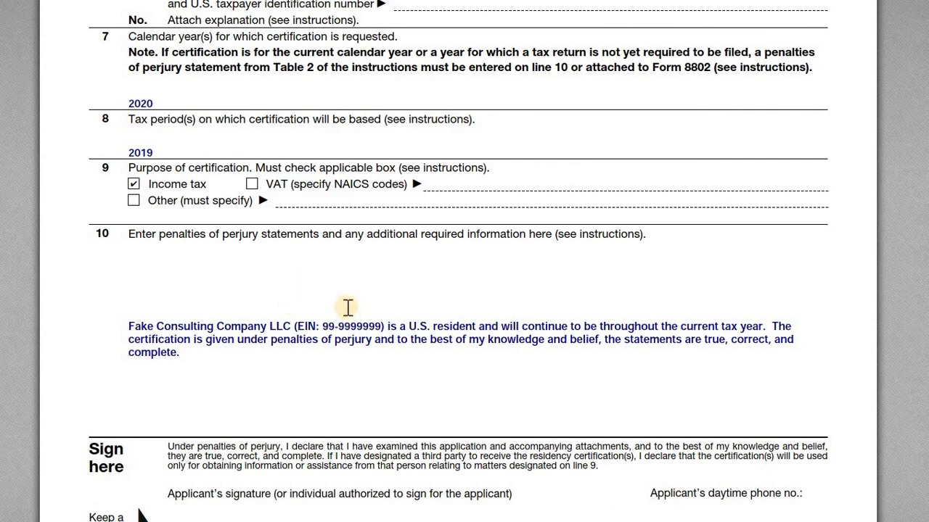
scroll(348, 308, up, 1)
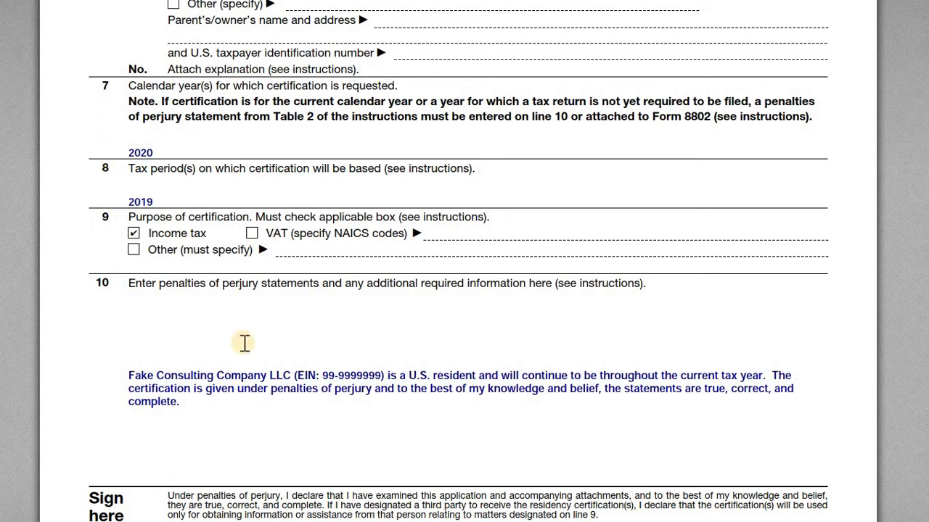
scroll(243, 341, down, 2)
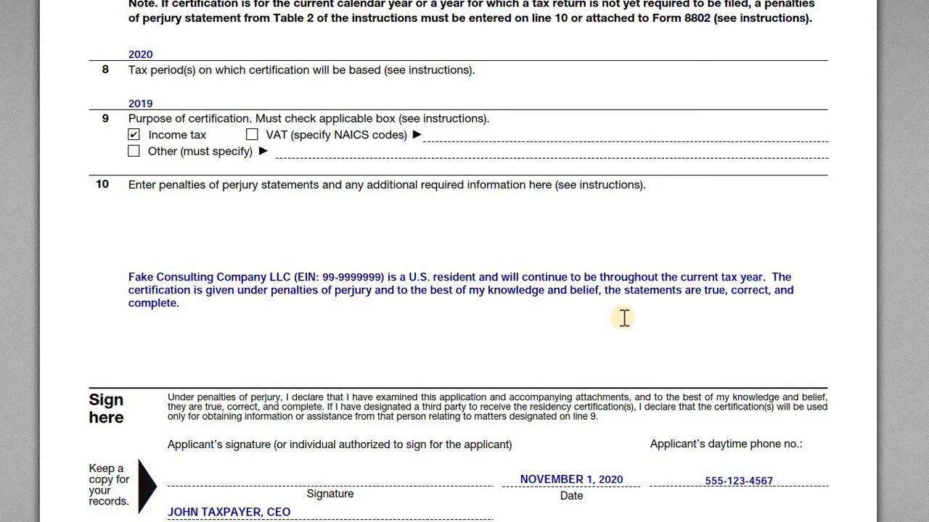
scroll(618, 326, down, 3)
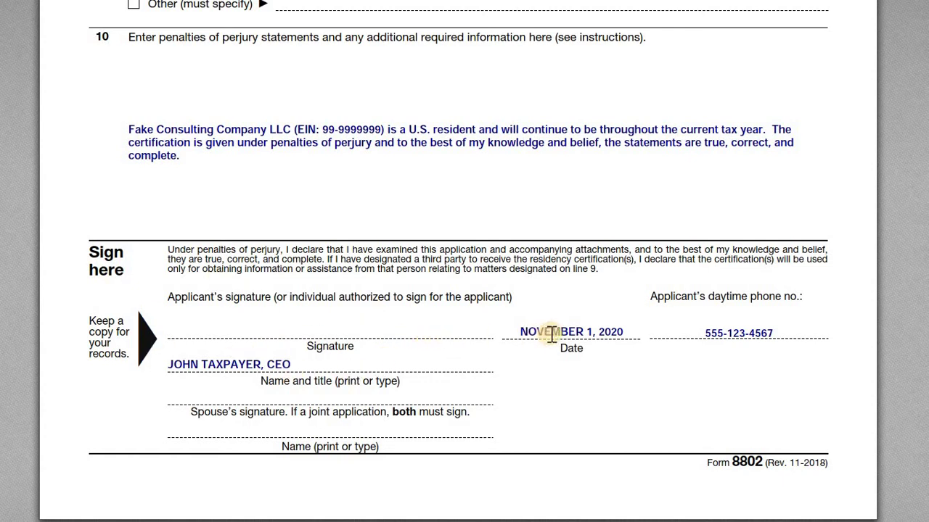
Examine the page 3 worksheet, checking the certifications requested per country on line 11, the column totals and line 12.
scroll(552, 330, down, 3)
scroll(561, 326, down, 4)
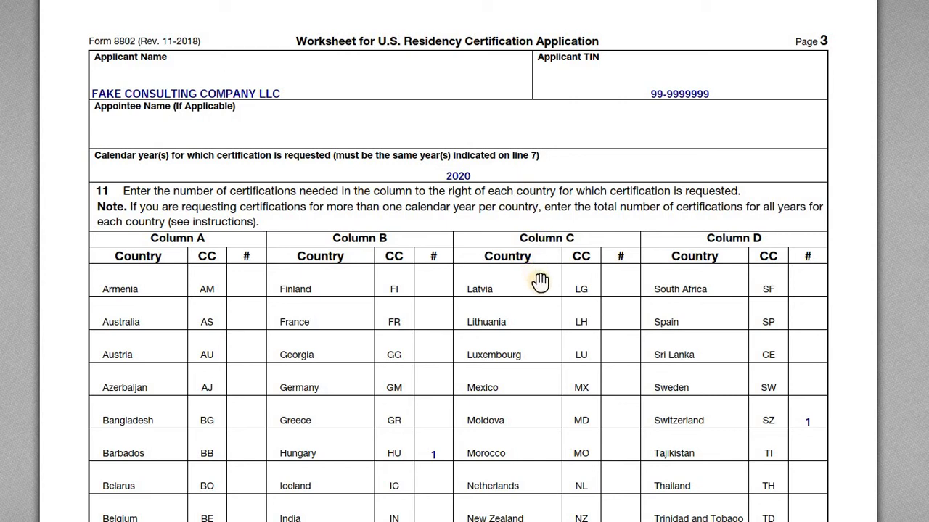
scroll(541, 283, down, 3)
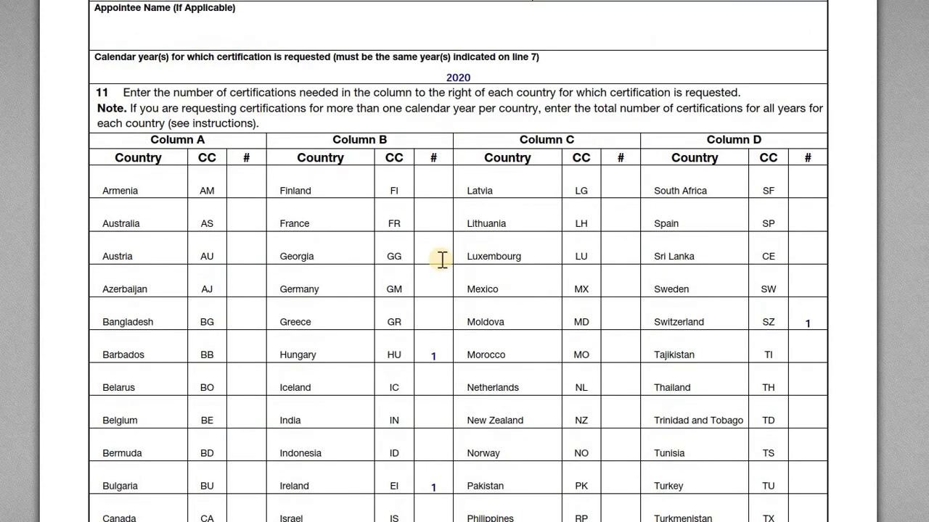
scroll(442, 259, down, 2)
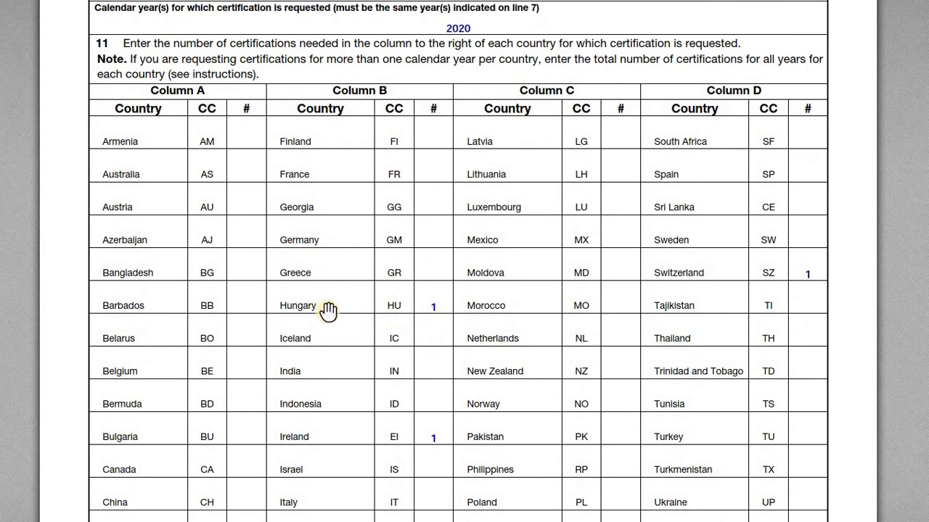
scroll(410, 327, down, 2)
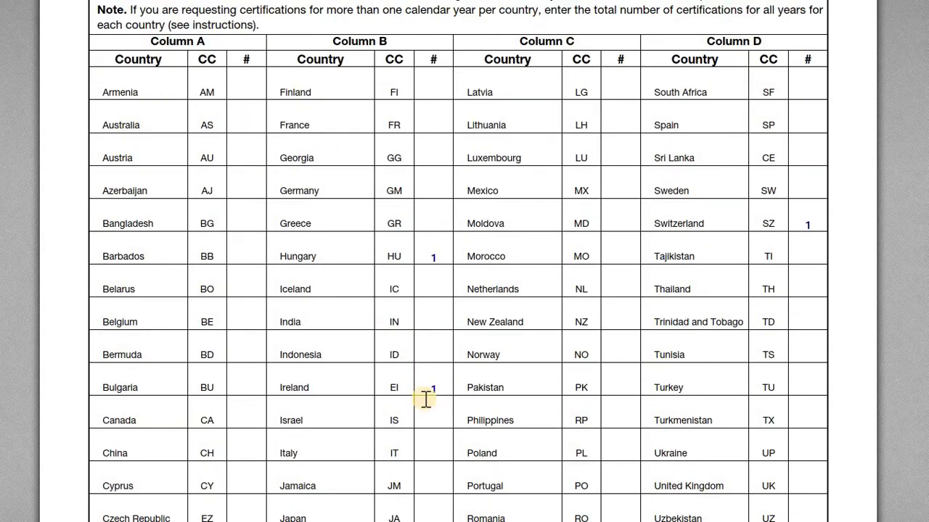
scroll(426, 399, down, 10)
scroll(435, 384, up, 2)
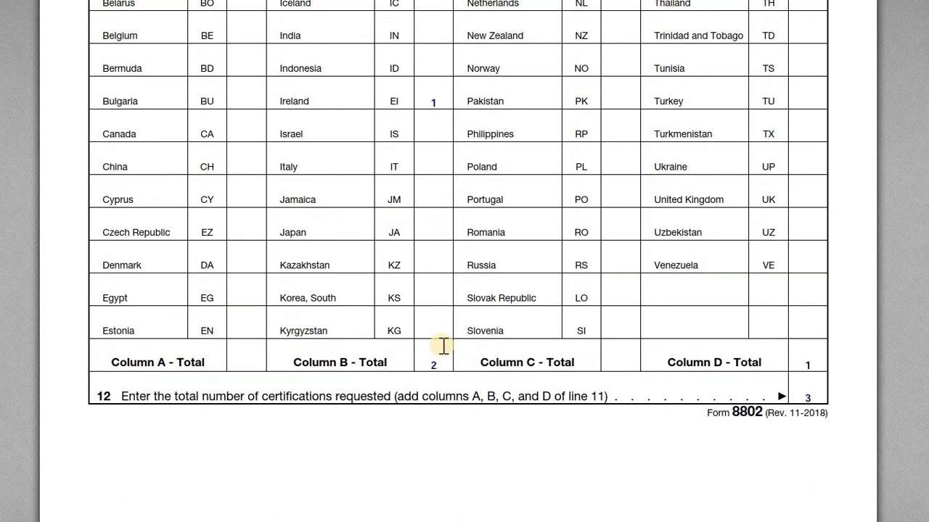
scroll(773, 259, up, 6)
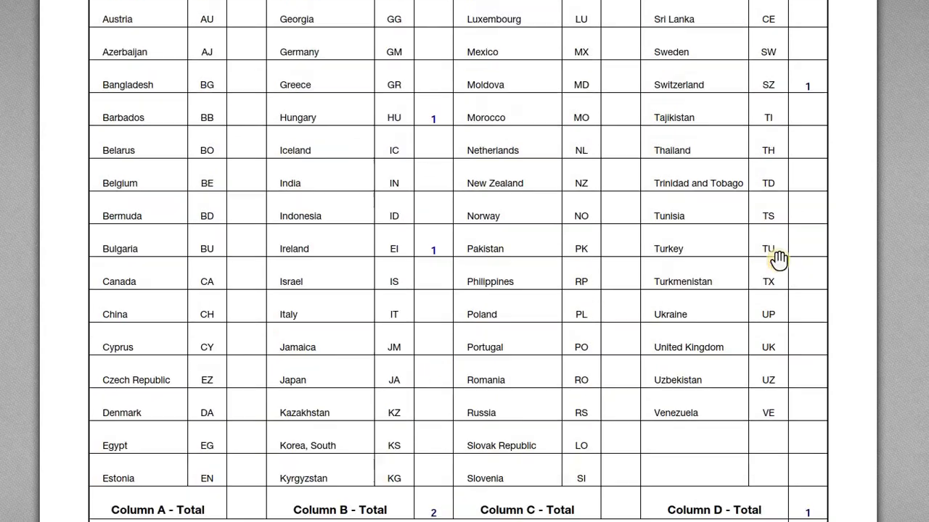
scroll(778, 259, up, 4)
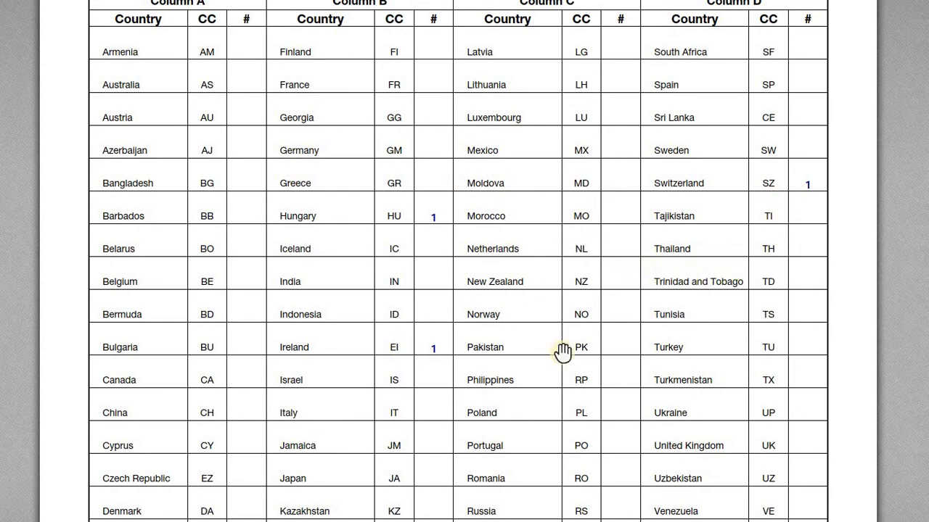
scroll(763, 352, down, 4)
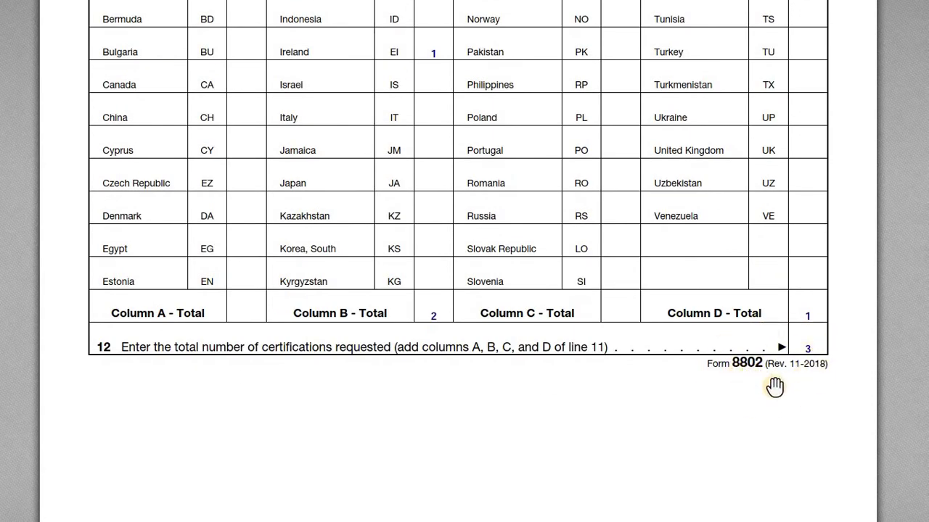
scroll(827, 352, up, 4)
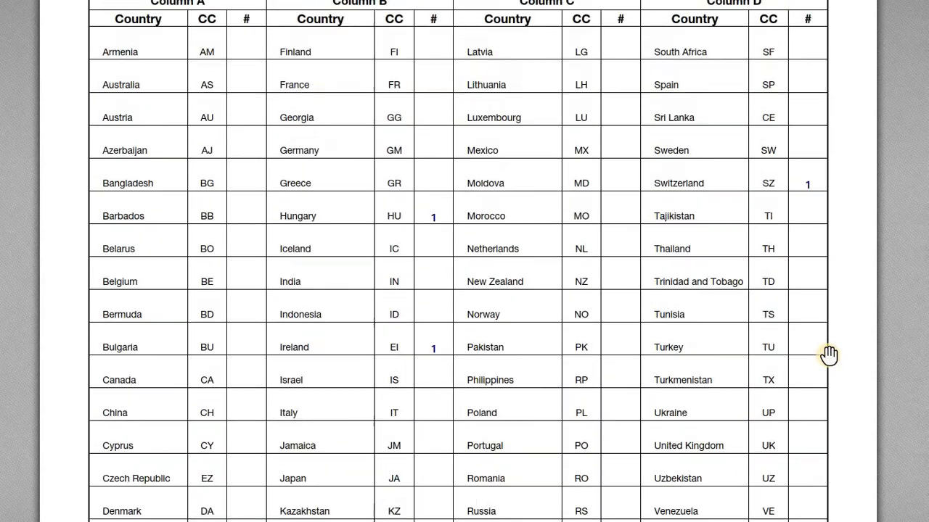
Recheck the line 10 perjury statement and signature block on page 2, and return to the start of the form.
scroll(829, 356, up, 12)
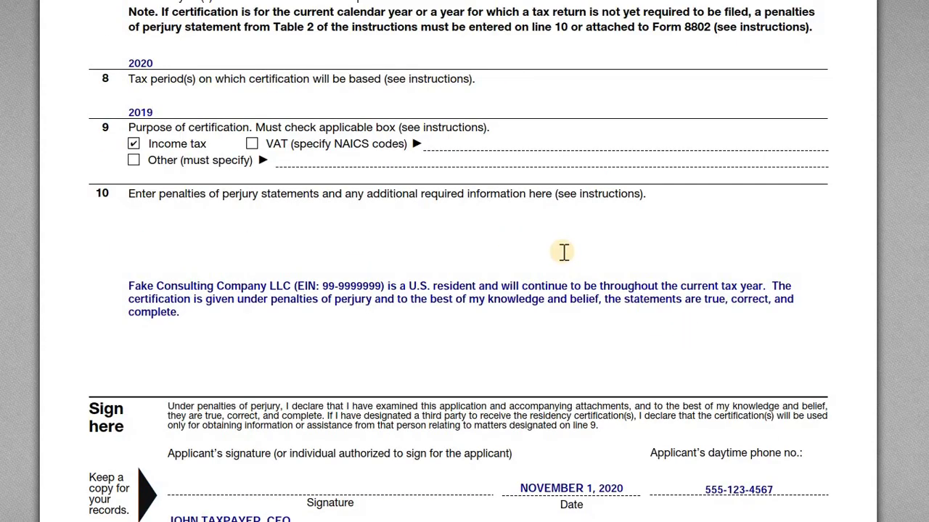
scroll(647, 309, down, 3)
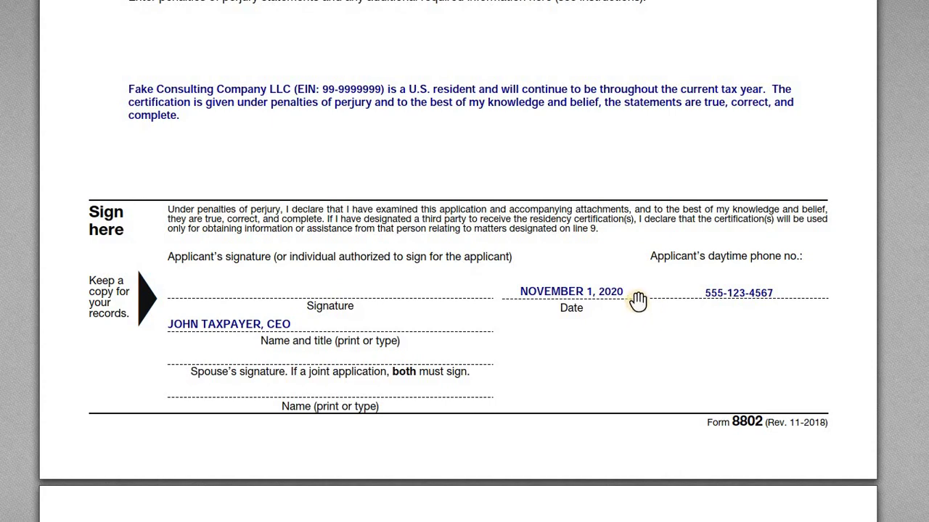
scroll(637, 300, up, 15)
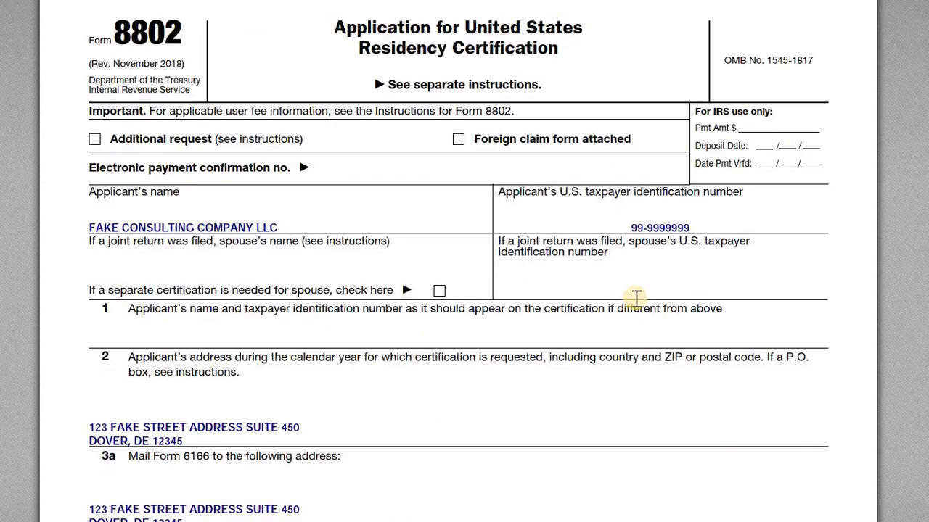